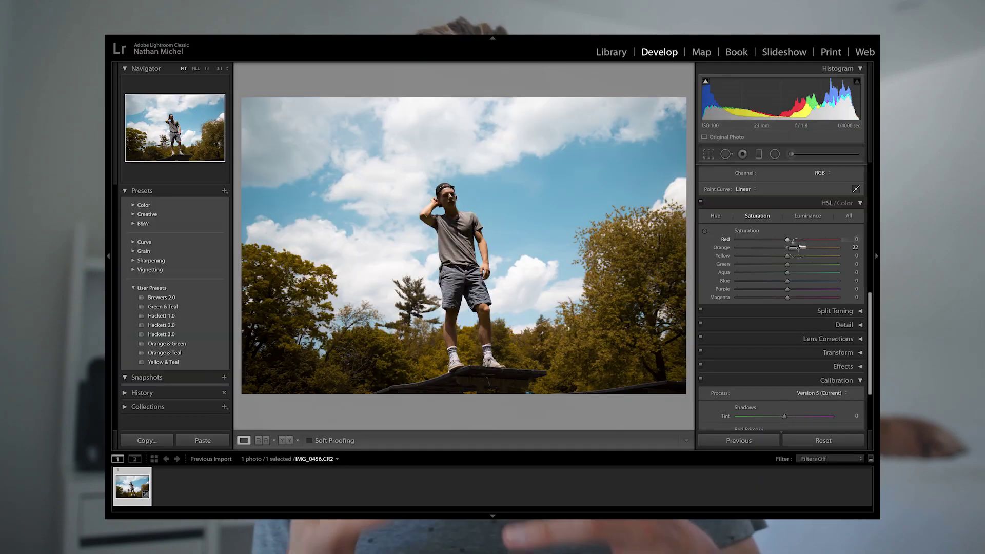
Set the orange saturation to +30, yellow to -18 and green to +16, and reduce the blue saturation.
left_click_drag(798, 248, 803, 248)
left_click_drag(788, 256, 779, 257)
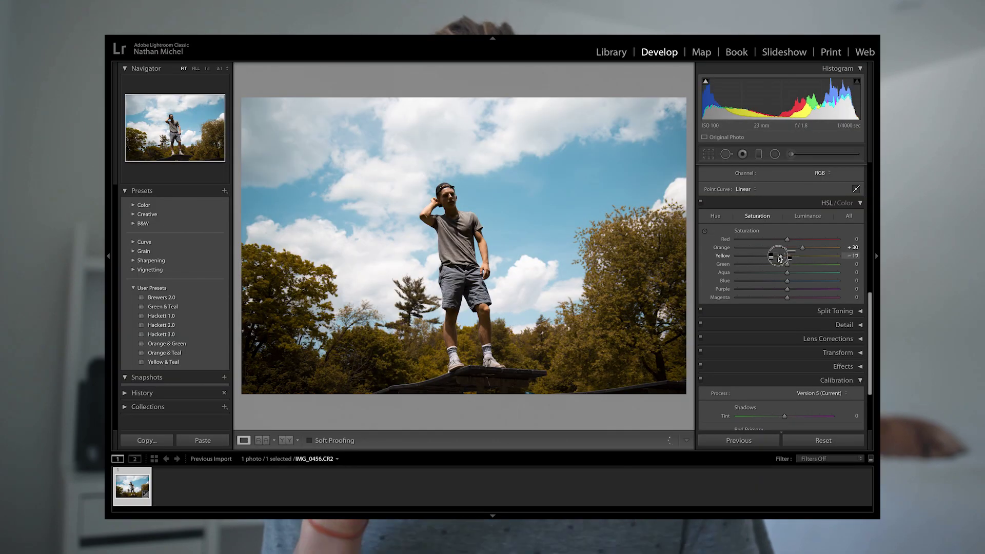
double_click(788, 256)
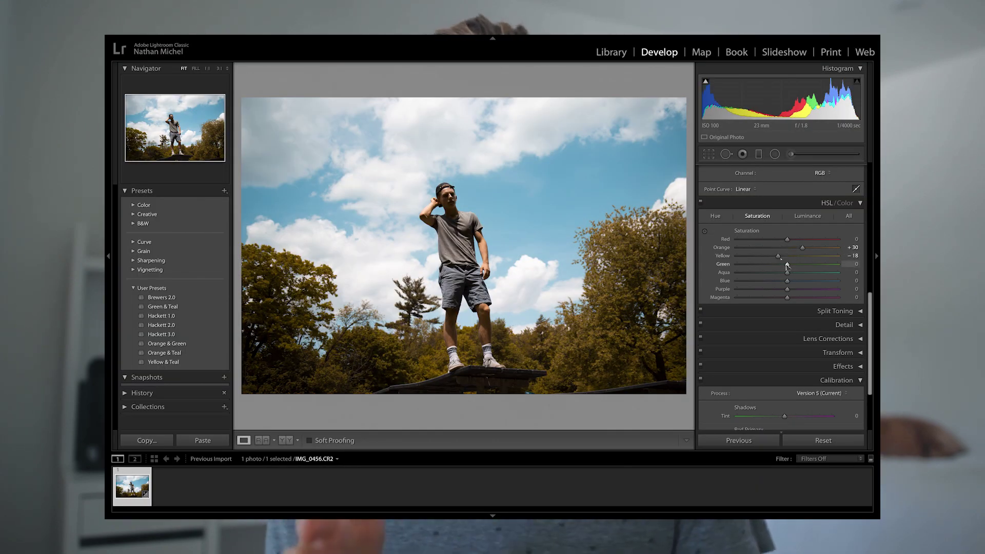
left_click_drag(787, 265, 795, 266)
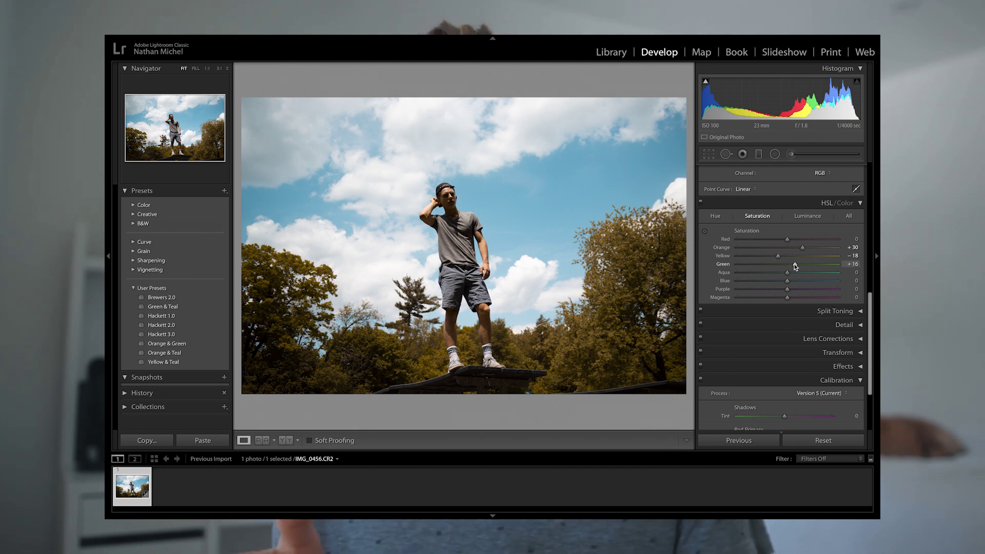
left_click(769, 280)
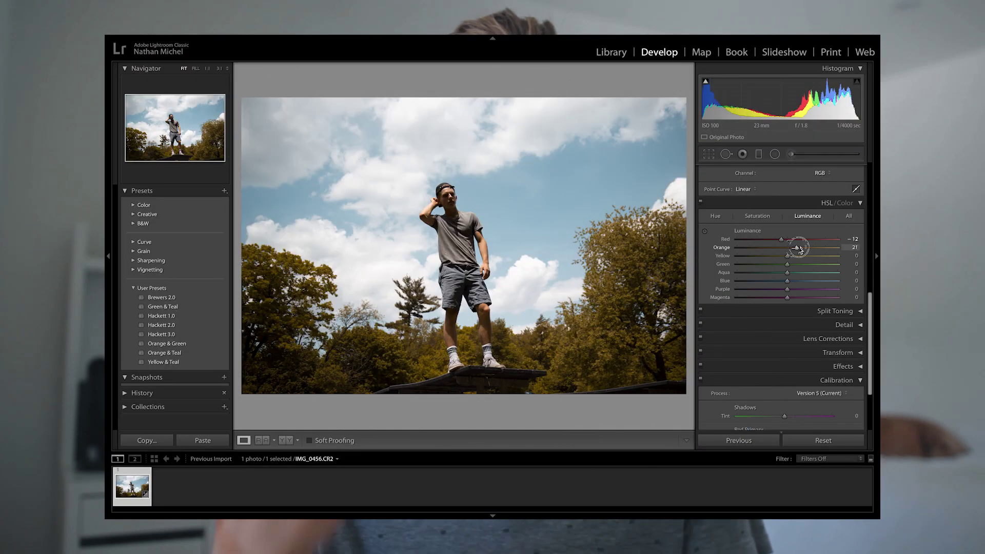
Set luminance to +26 for orange, +29 yellow, +100 green, -6 aqua and -17 blue, and compare the edit with the original photo.
left_click_drag(790, 259, 862, 256)
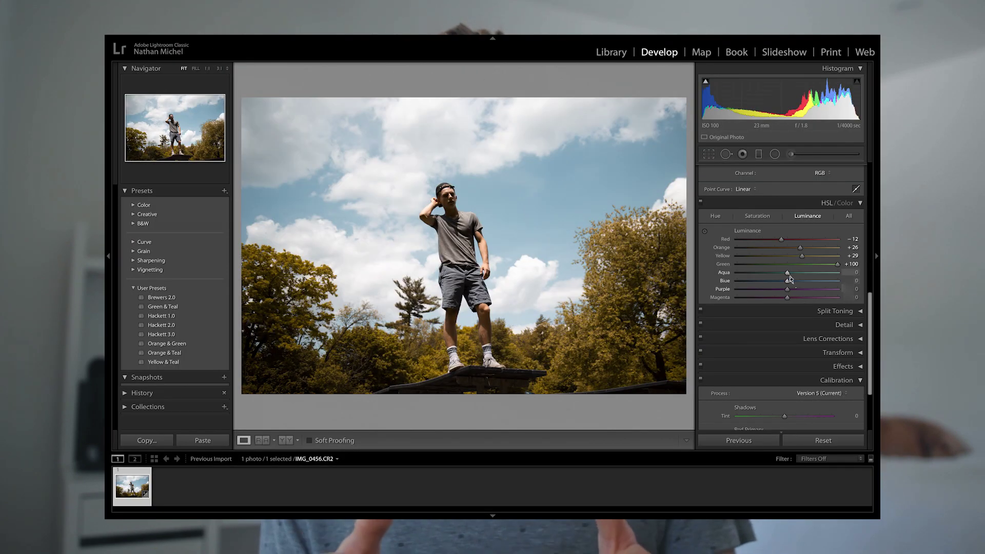
left_click_drag(786, 281, 779, 283)
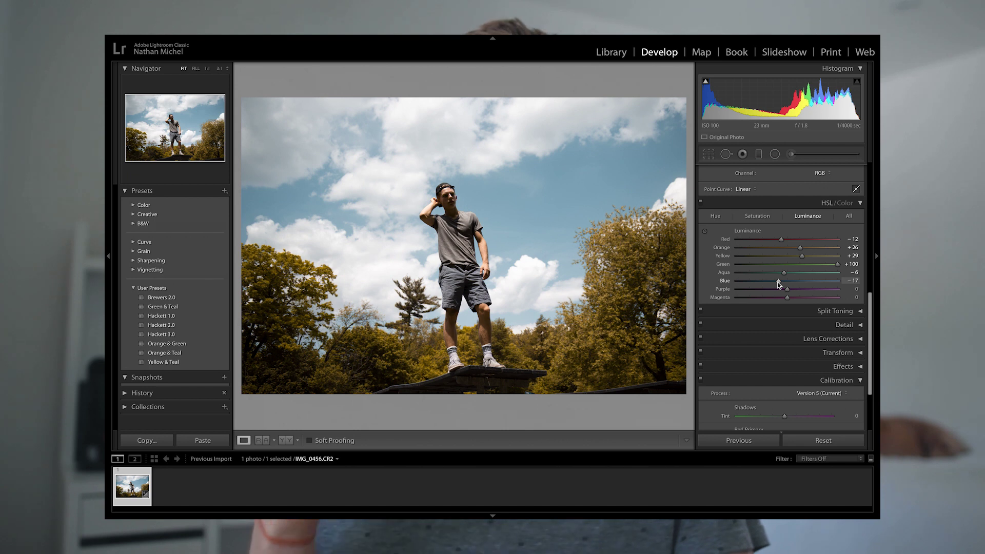
key("backslash")
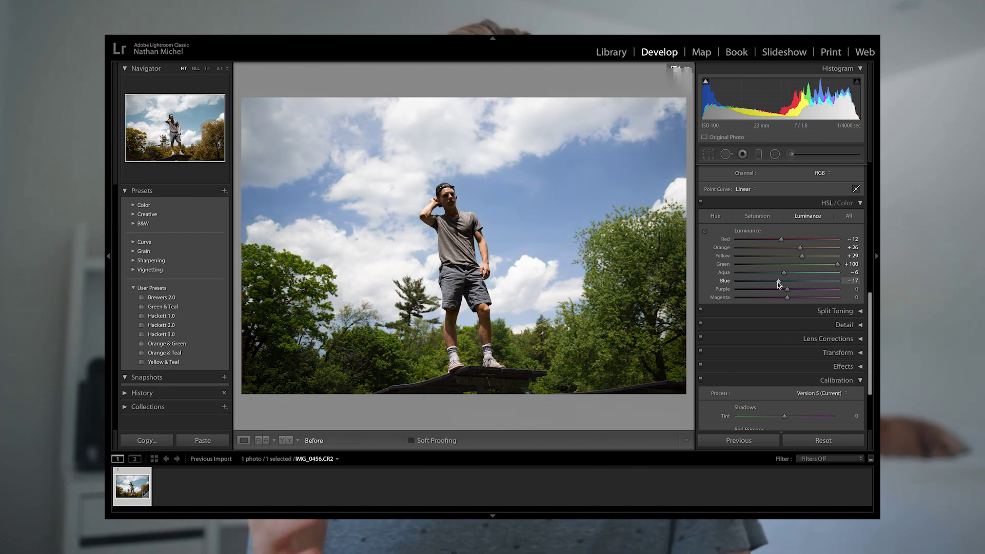
key("backslash")
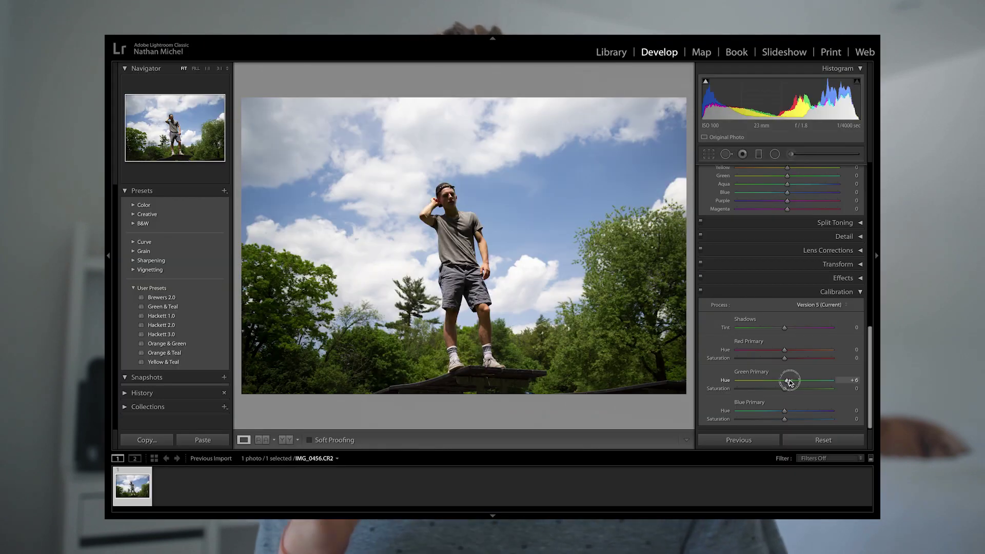
In Calibration, set the green primary to hue +90 and saturation -10, and the blue primary to hue -50 and saturation -31.
mouse_move(789, 381)
left_mouse_down()
mouse_move(826, 380)
mouse_move(781, 391)
left_mouse_up()
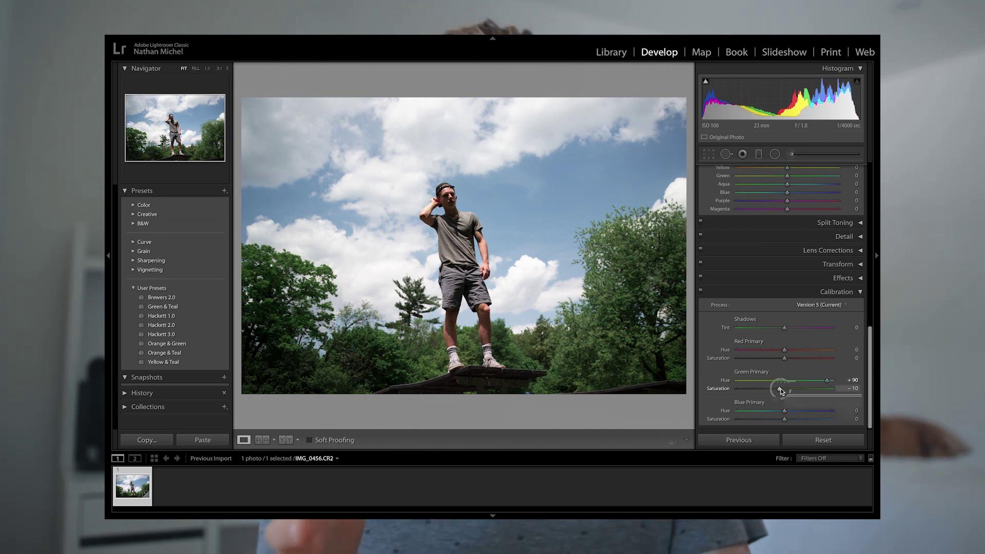
left_click_drag(780, 412, 762, 413)
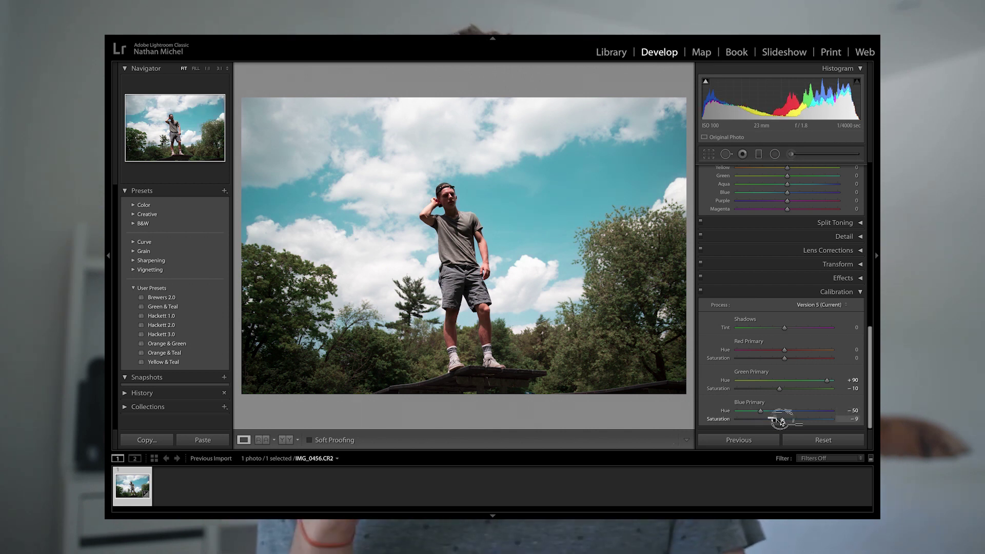
left_click_drag(777, 421, 770, 422)
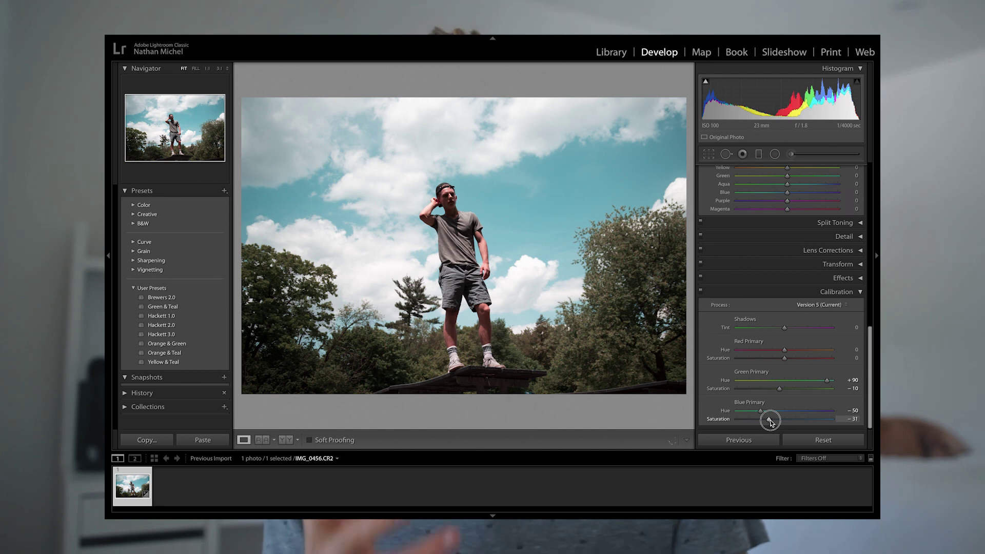
Shift the HSL hues: red to +34, green to +100, aqua to -100, blue to -13 and magenta to +100.
scroll(780, 308, "up", 5)
left_click_drag(787, 299, 800, 301)
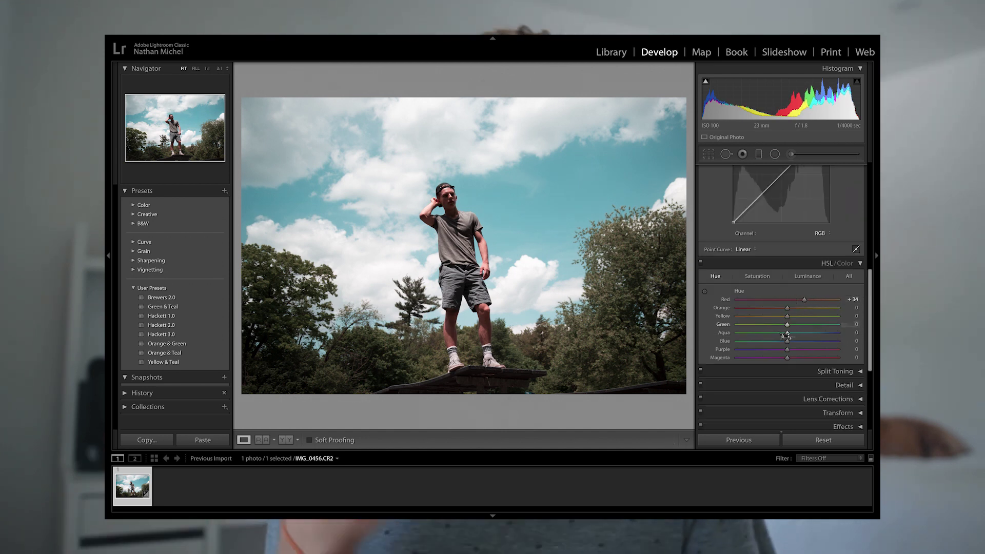
left_click_drag(788, 325, 673, 336)
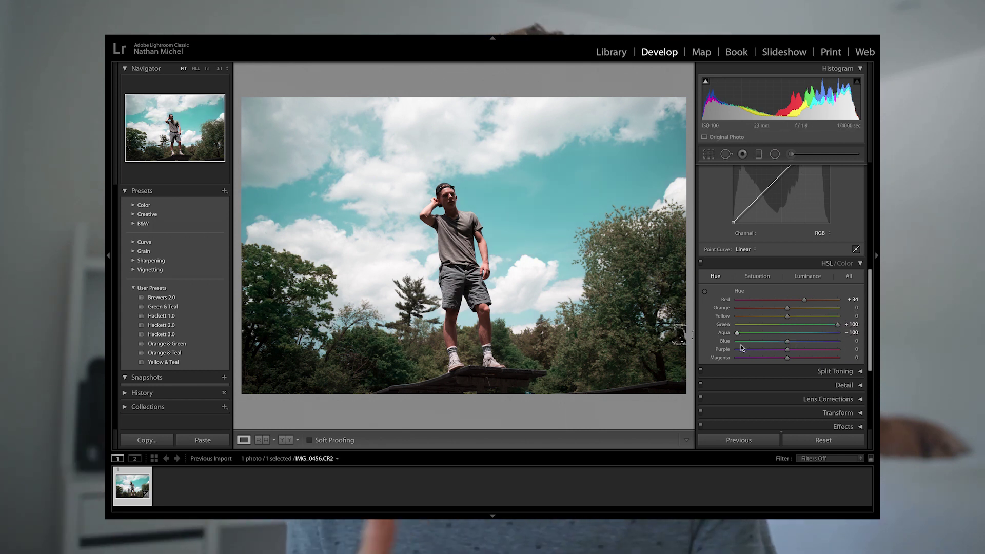
left_click_drag(787, 341, 782, 343)
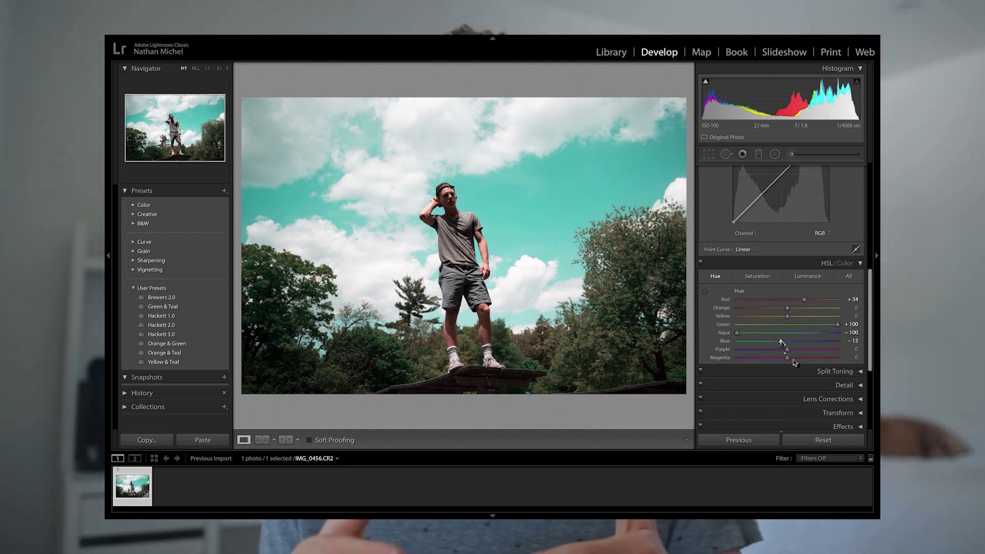
left_click_drag(788, 358, 858, 359)
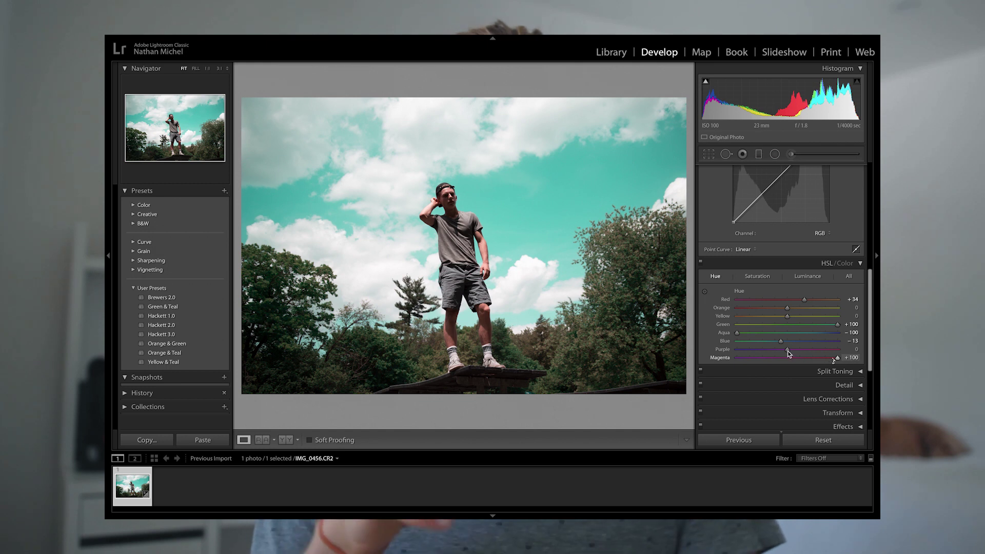
Lower the HSL red saturation to -31 and reduce the aqua saturation to its minimum.
left_click(764, 276)
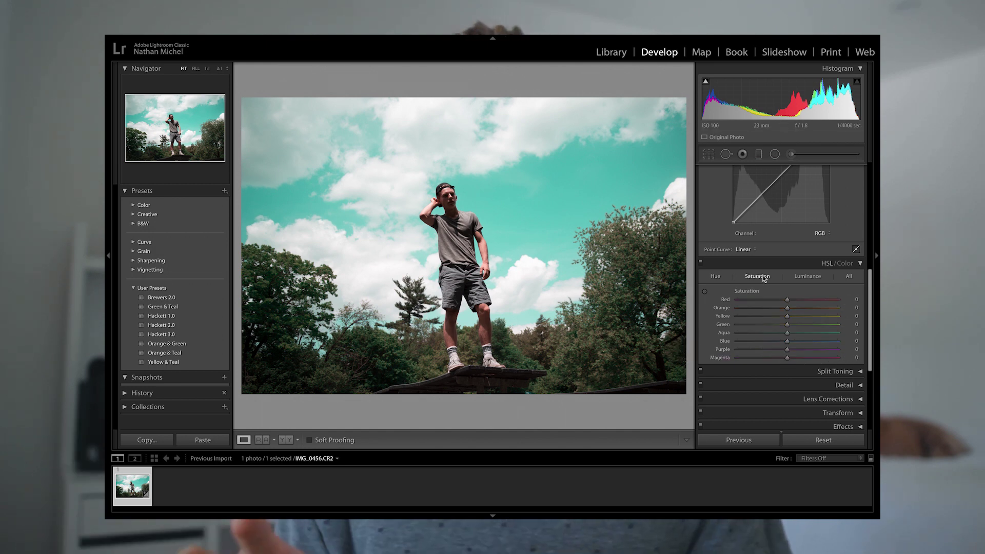
left_click_drag(787, 300, 778, 301)
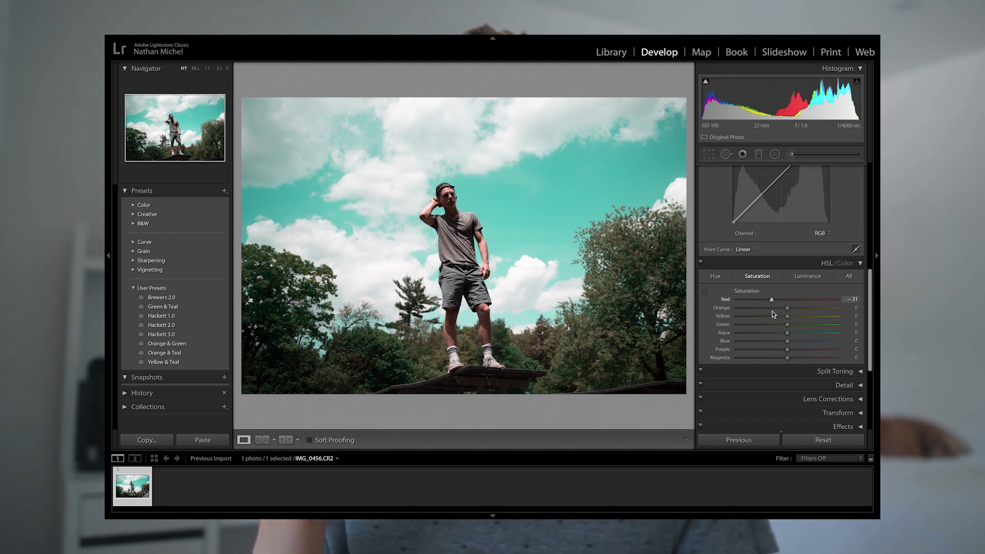
left_click_drag(787, 333, 620, 353)
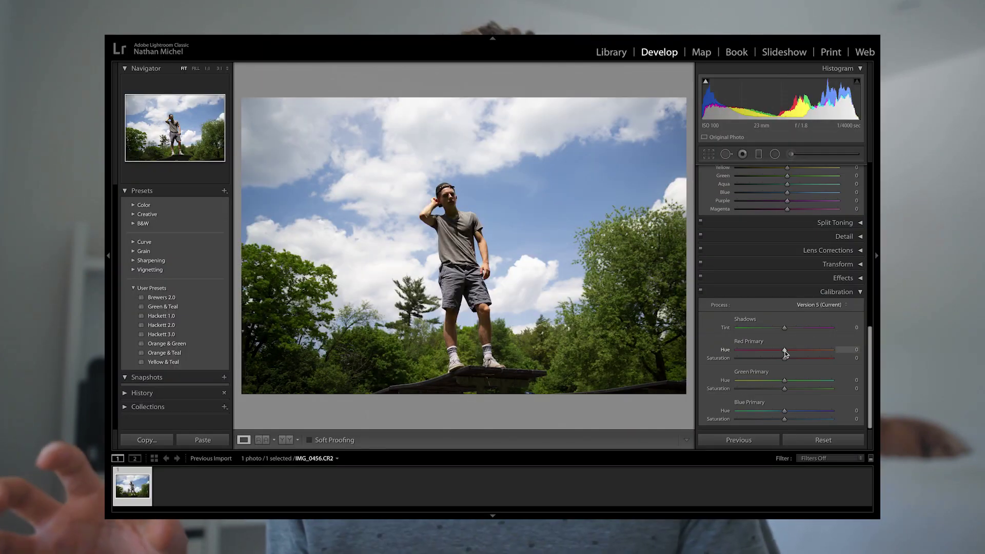
Set Calibration red primary hue +100, saturation -40 and blue primary hue -100, saturation -40, and shift HSL hues: red +42, orange -8, blue about -19.
left_click_drag(785, 349, 880, 350)
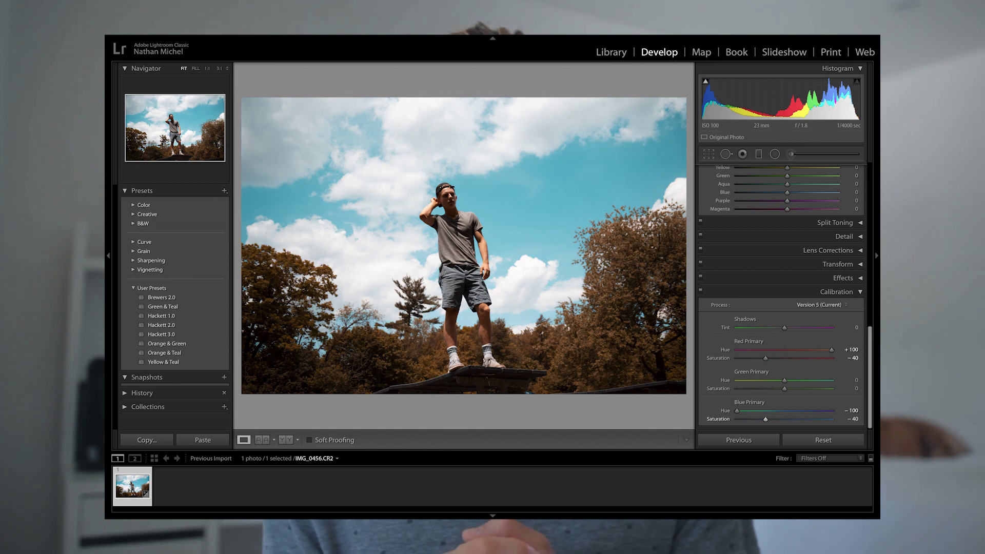
scroll(794, 258, "up", 4)
mouse_move(787, 250)
left_mouse_down()
mouse_move(810, 251)
mouse_move(784, 261)
left_mouse_up()
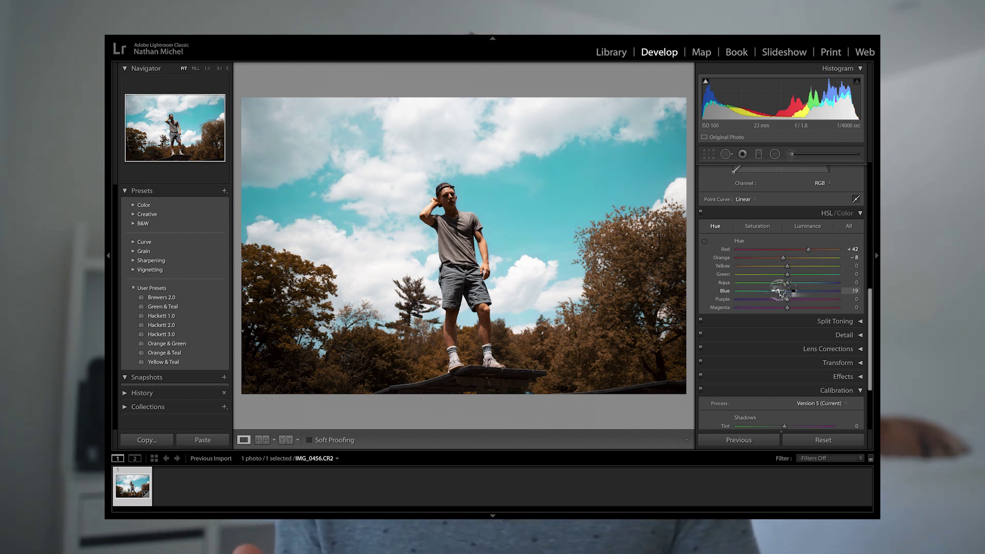
Set HSL saturation to -25 for red, +20 yellow, -100 green, -6 aqua, -44 blue and -100 purple, and magenta to its minimum.
left_click(758, 227)
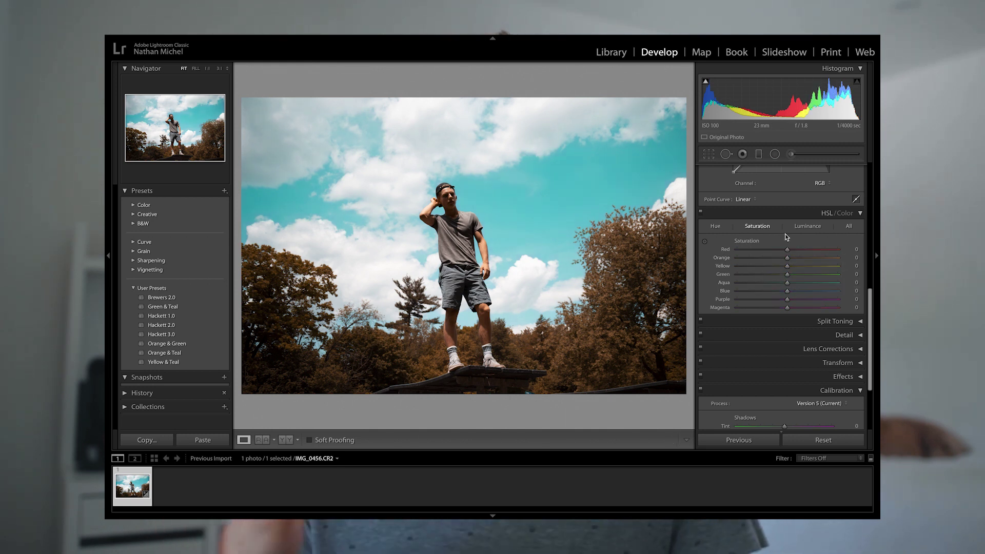
left_click_drag(788, 249, 777, 250)
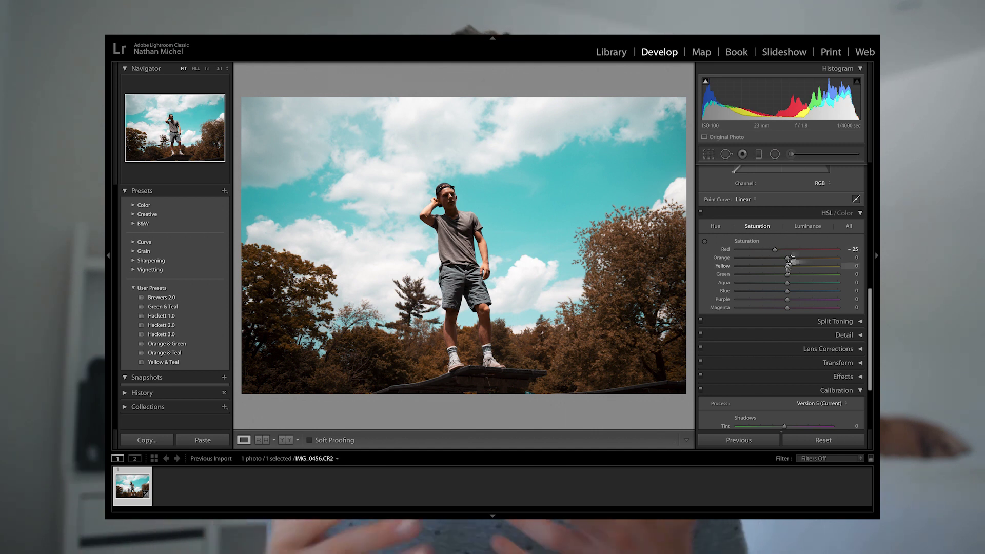
left_click_drag(797, 267, 798, 266)
left_click_drag(787, 274, 682, 277)
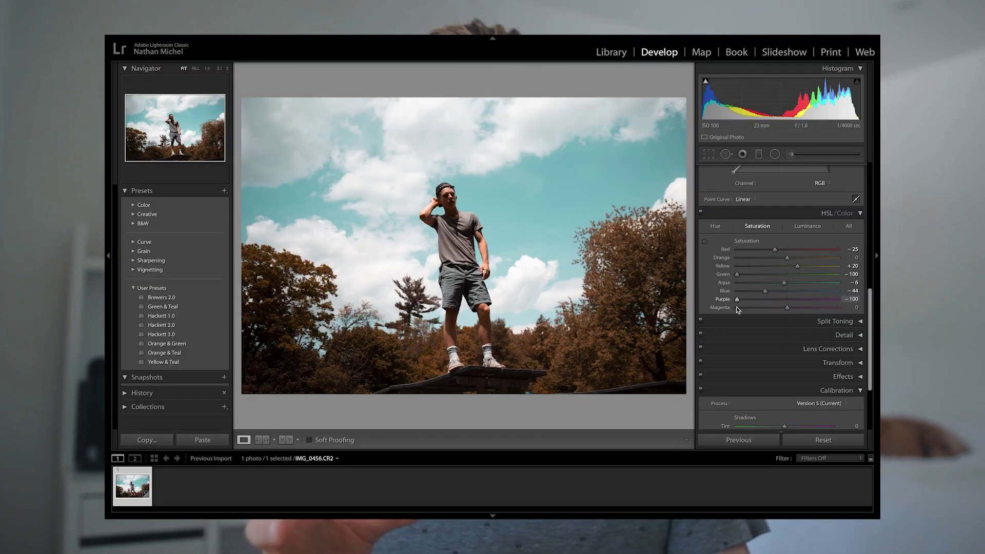
left_click_drag(756, 311, 695, 312)
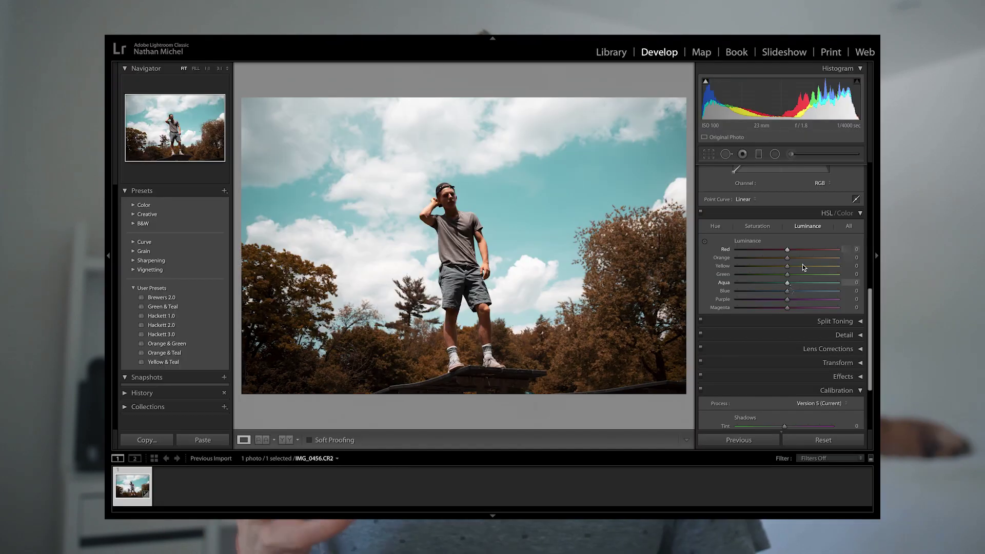
Lower the blue luminance to -18 and compare the edited photo with the original.
left_click_drag(790, 291, 781, 293)
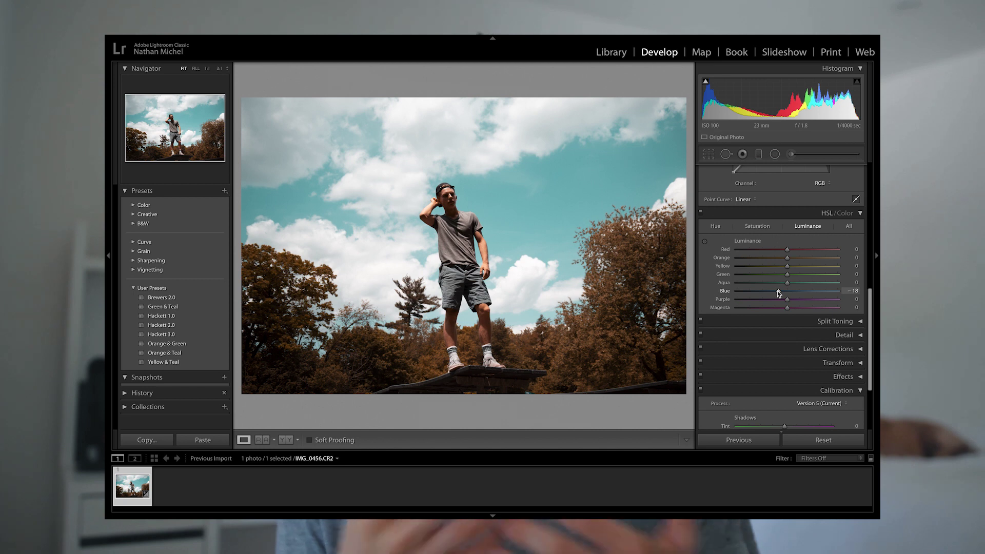
key("backslash")
key("backslash")
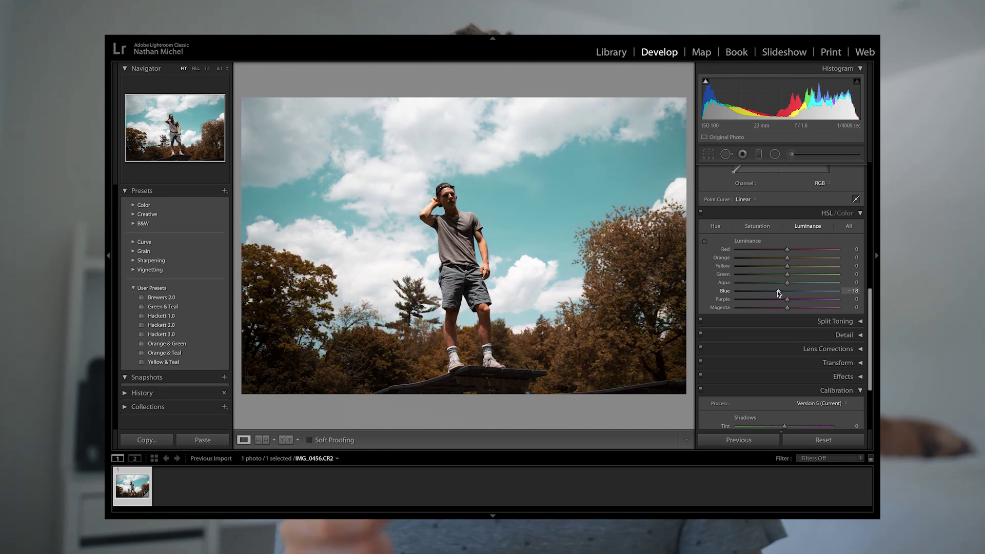
key("backslash")
key("backslash")
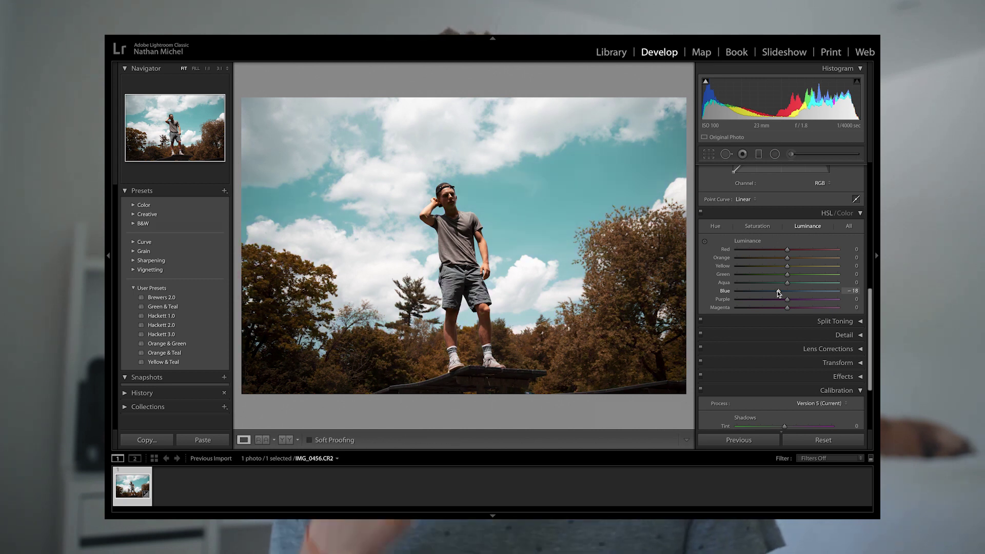
key("backslash")
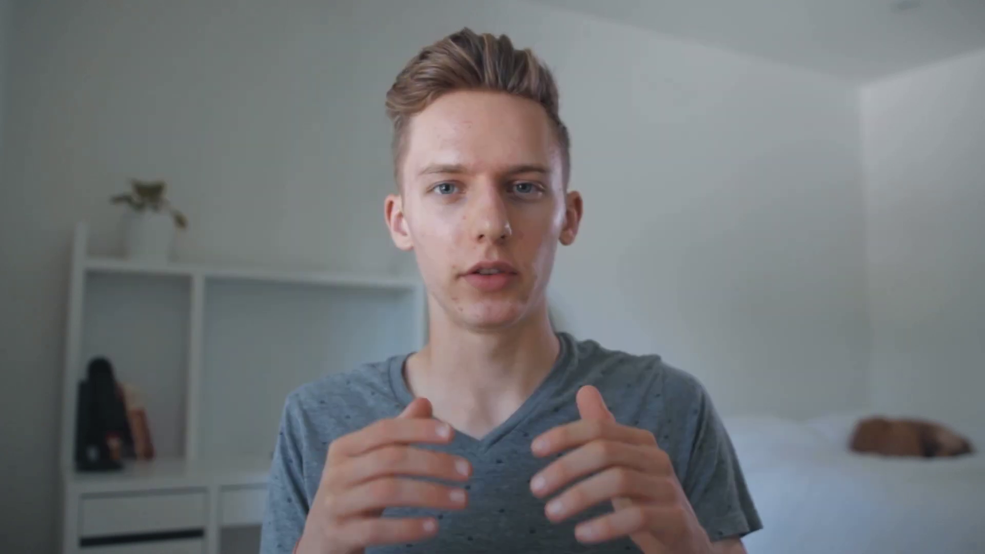